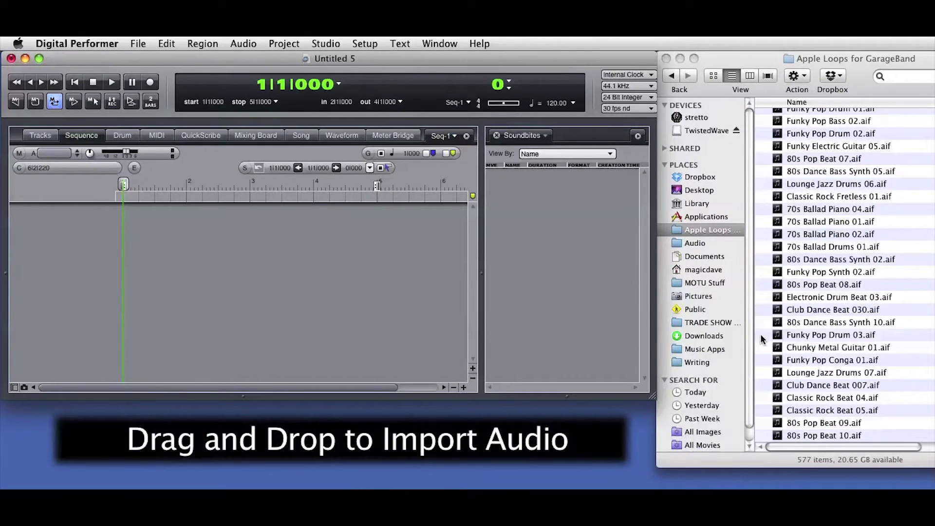
# Step: Drag Funky Pop Drum 03.aif into the sequence twice so the two copies sit back to back
pyautogui.moveTo(761, 335); pyautogui.dragTo(302, 281)
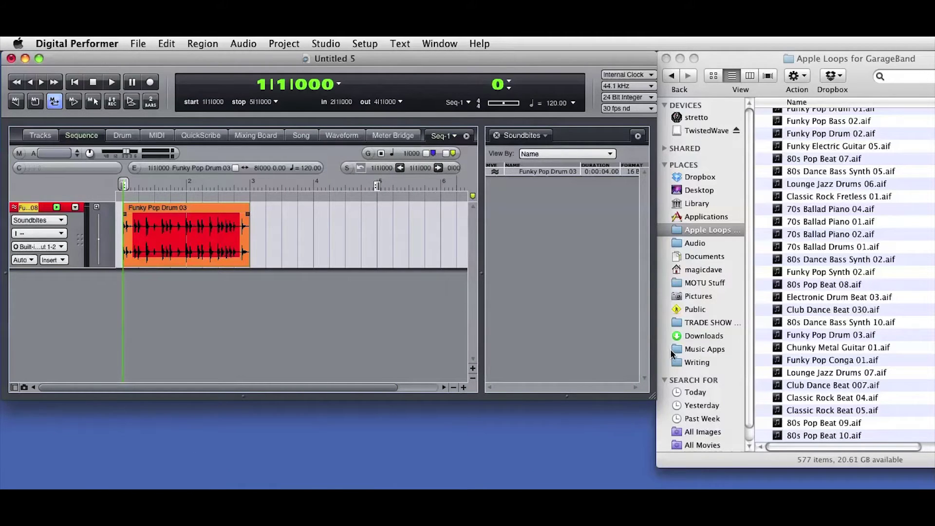
pyautogui.moveTo(778, 341); pyautogui.dragTo(255, 234)
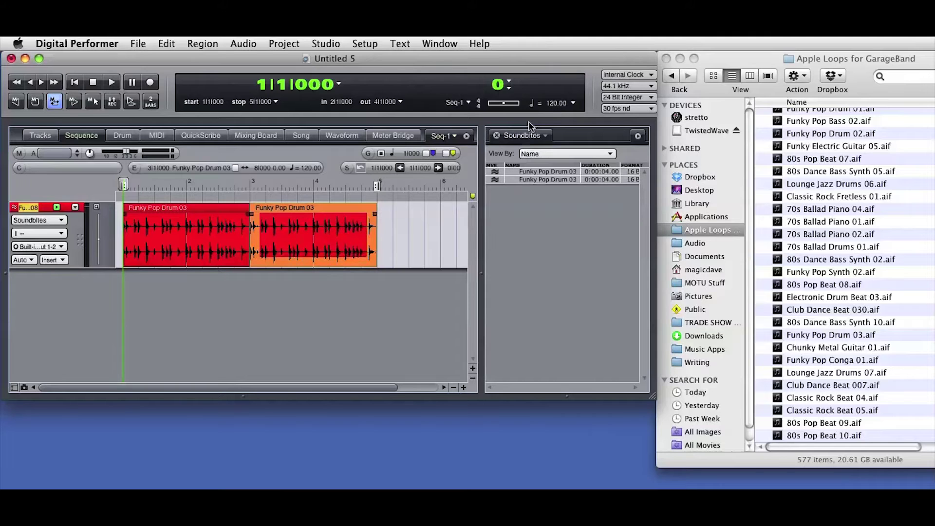
pyautogui.click(556, 104)
# Step: Set the tempo to 110, add Funky Pop Bass 02 on a new track, then change the tempo to 122
pyautogui.write('110')
pyautogui.press('Return')
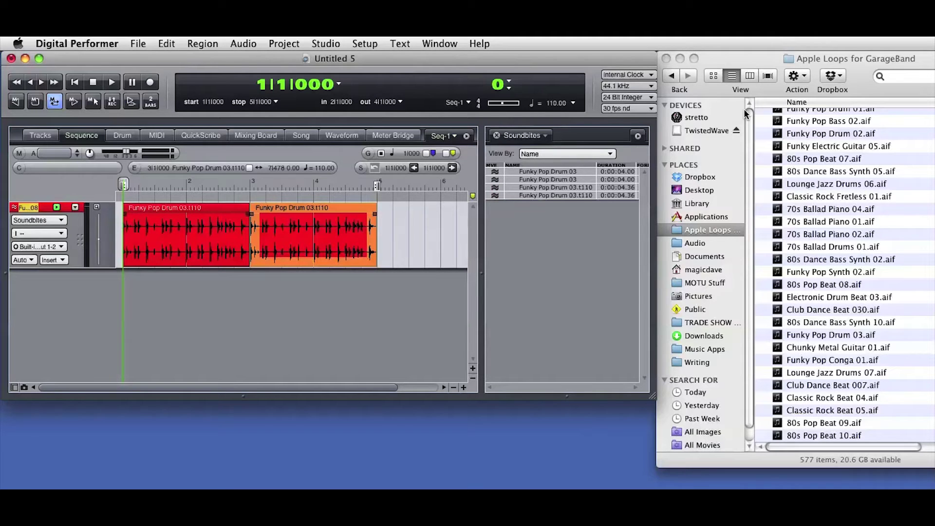
pyautogui.moveTo(776, 122); pyautogui.dragTo(263, 290)
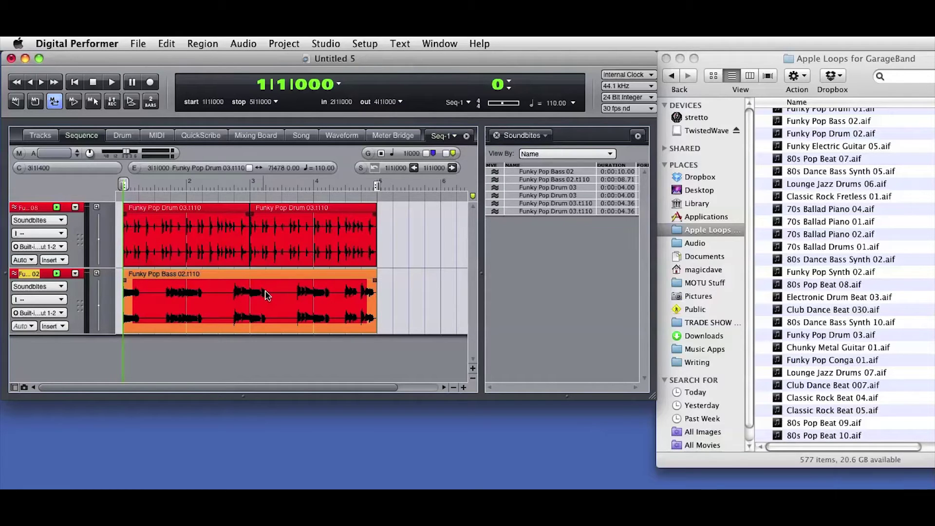
pyautogui.press('Return')
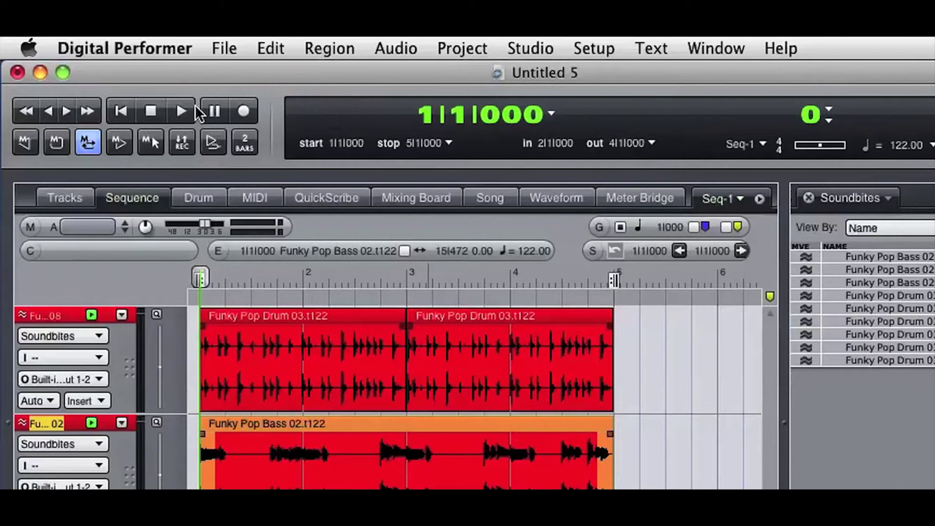
pyautogui.click(181, 111)
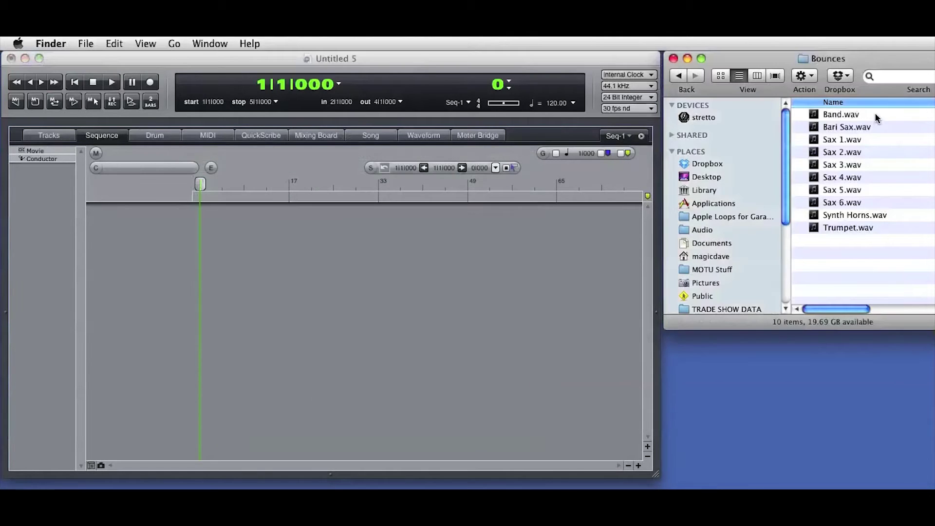
# Step: Select Band.wav and Bari Sax.wav in the Finder's Bounces folder
pyautogui.moveTo(875, 112); pyautogui.dragTo(865, 128)
# Step: Drop Band.wav and Bari Sax.wav onto new tracks and view them in the Tracks window
pyautogui.moveTo(814, 114); pyautogui.dragTo(580, 297)
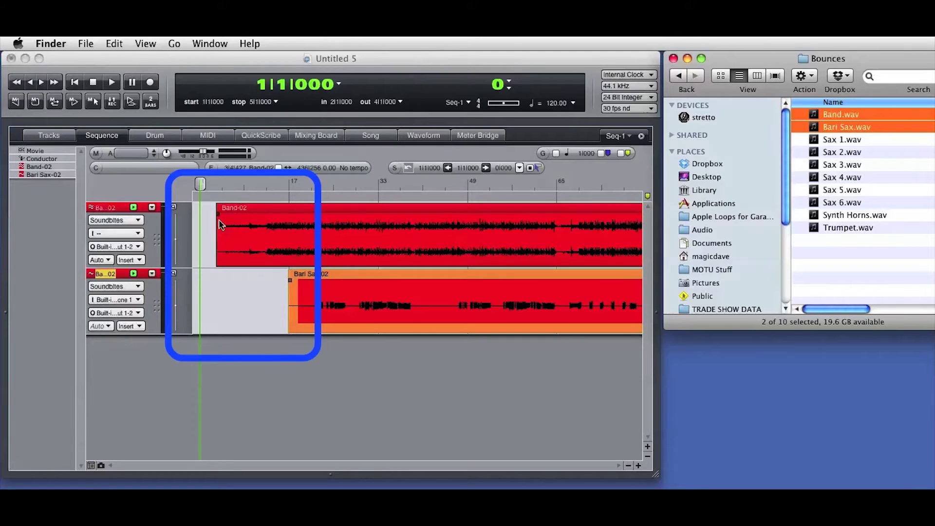
pyautogui.click(58, 136)
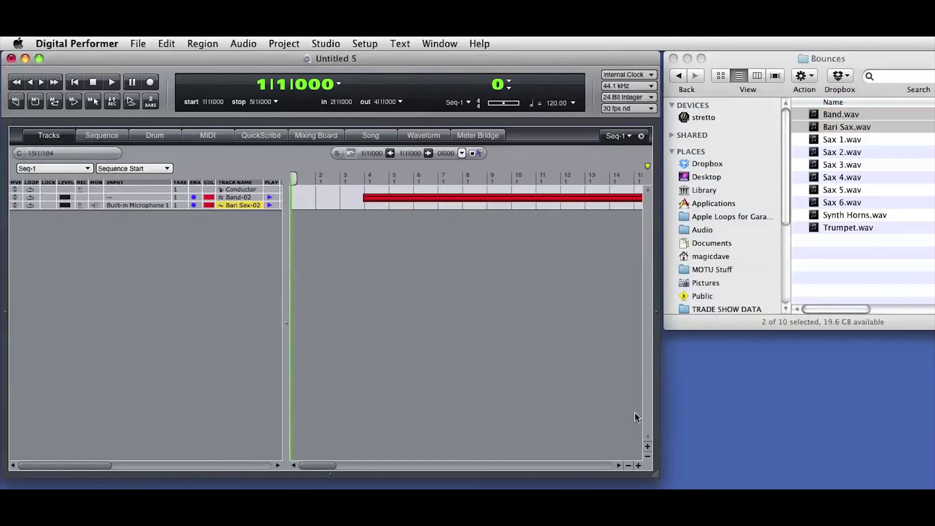
# Step: Zoom the Tracks timeline out to eight-bar steps, make the rows taller, and widen the track list
pyautogui.click(628, 466)
pyautogui.click(629, 466)
pyautogui.click(629, 466)
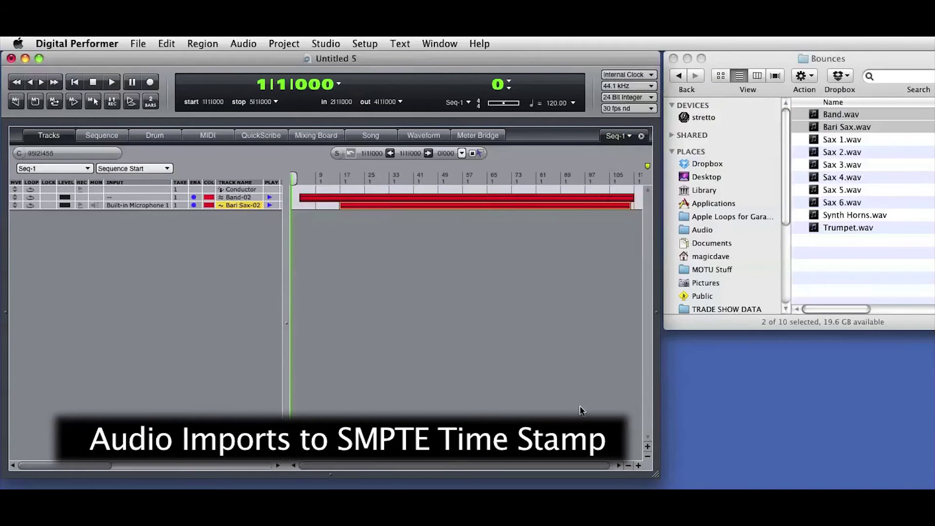
pyautogui.click(648, 446)
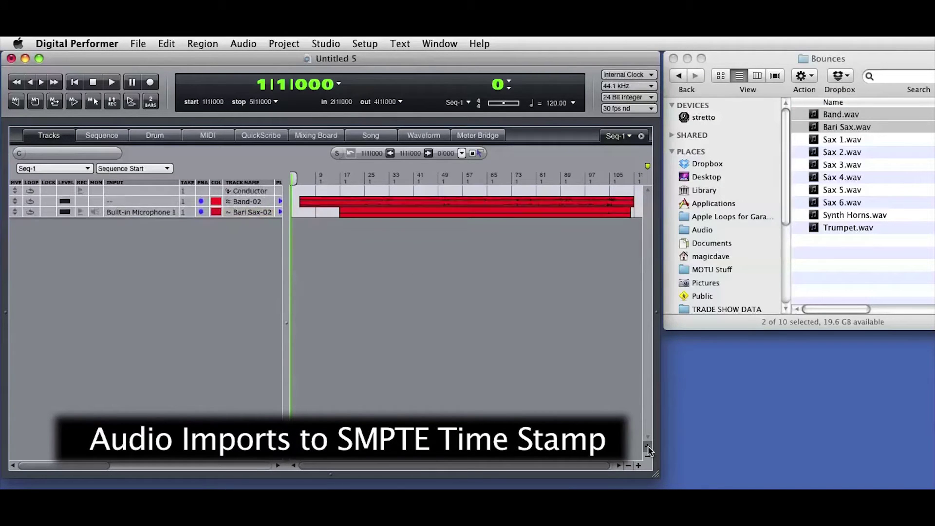
pyautogui.click(648, 447)
pyautogui.click(648, 447)
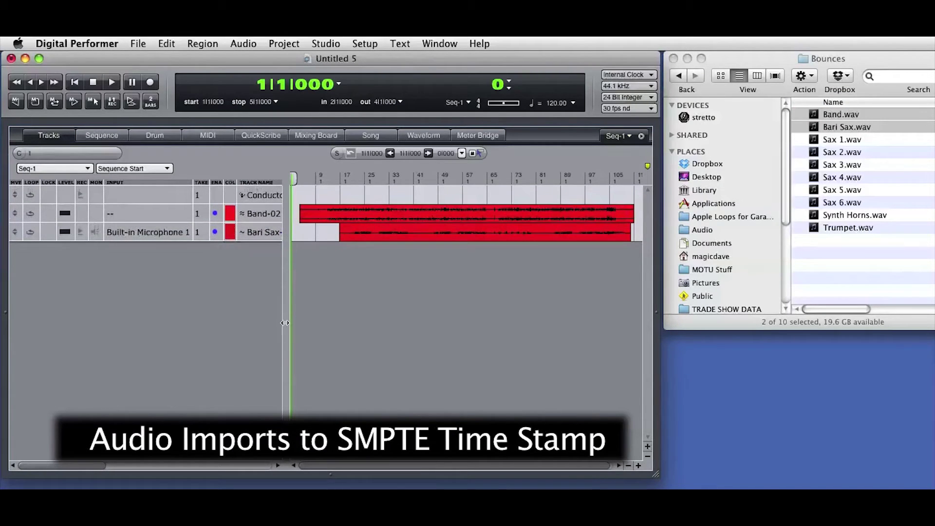
pyautogui.moveTo(287, 324); pyautogui.dragTo(337, 324)
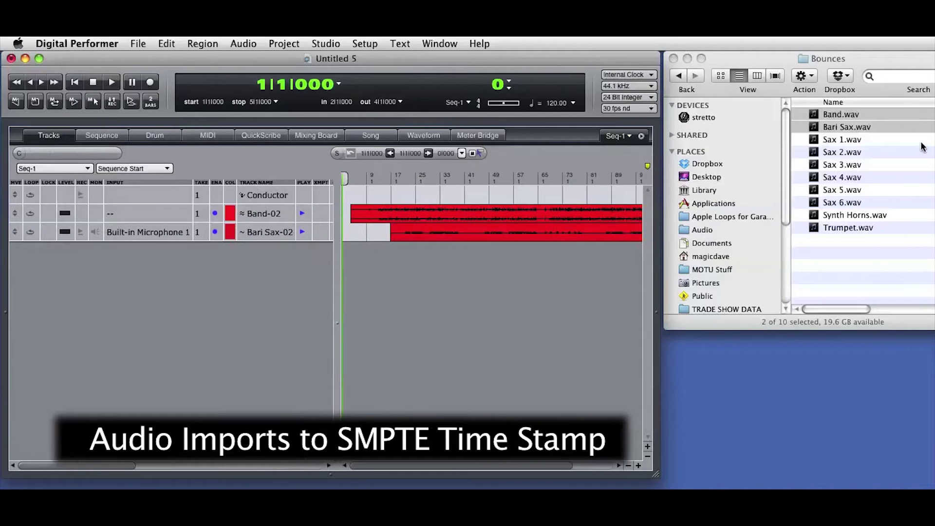
# Step: Drag Sax 1.wav through Synth Horns.wav in from Finder and review them in the Sequence editor
pyautogui.click(896, 135)
pyautogui.moveTo(899, 135); pyautogui.dragTo(261, 337)
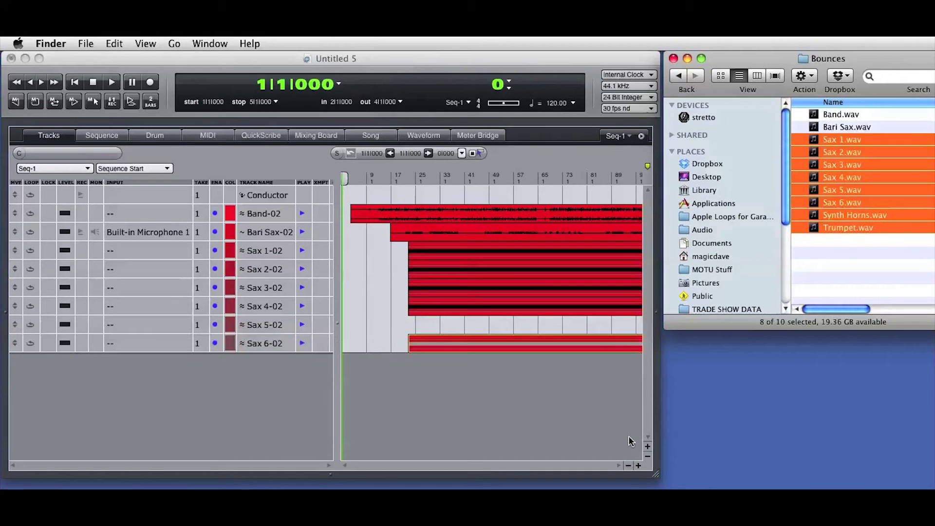
pyautogui.click(628, 465)
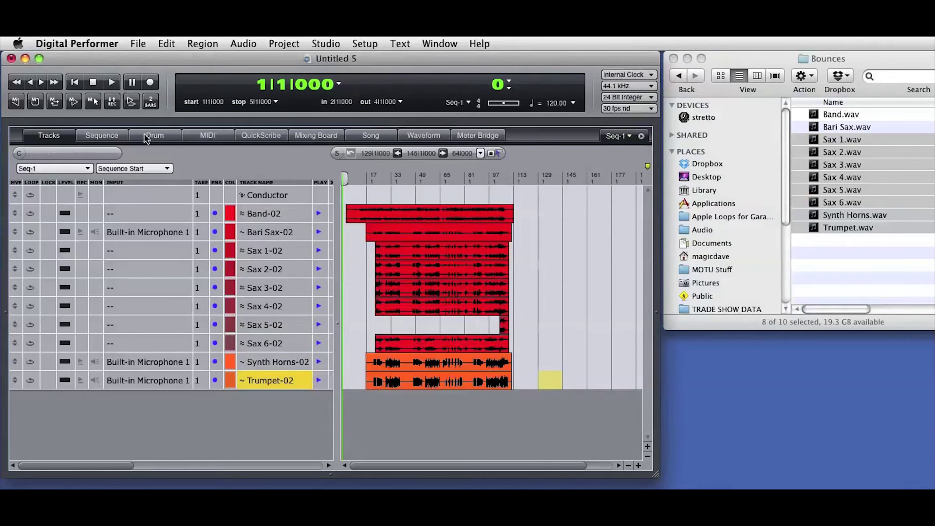
pyautogui.click(113, 138)
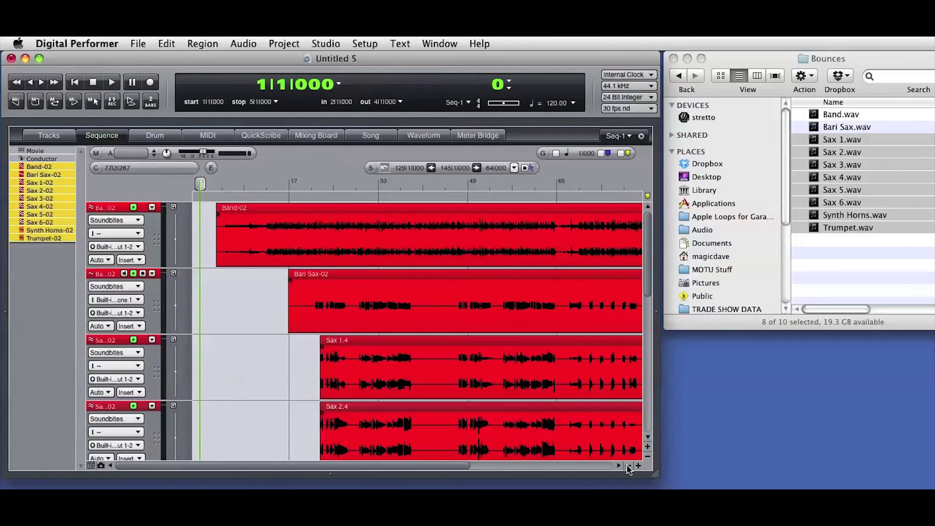
pyautogui.click(628, 465)
pyautogui.moveTo(647, 259); pyautogui.dragTo(634, 227)
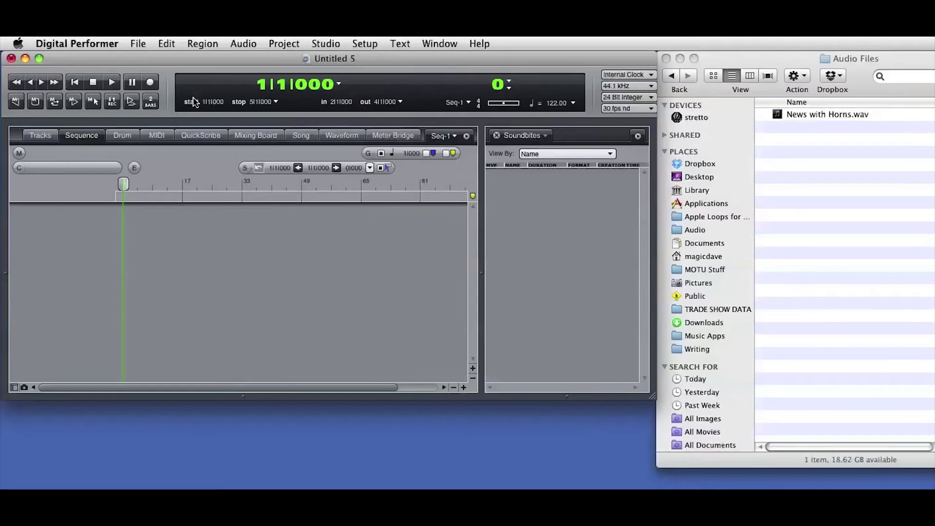
# Step: Import News with Horns.wav through File > Import Audio, previewing it before importing
pyautogui.click(138, 43)
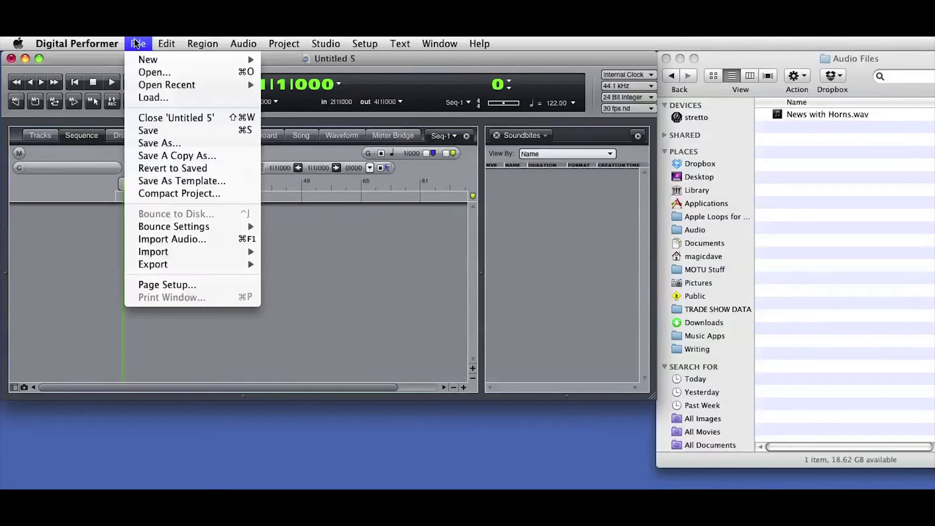
pyautogui.click(171, 238)
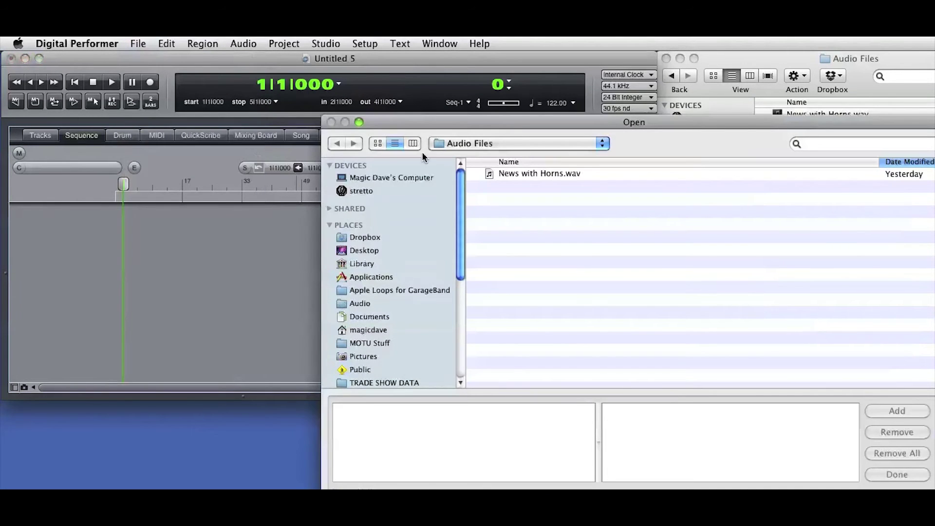
pyautogui.moveTo(435, 124); pyautogui.dragTo(188, 60)
pyautogui.doubleClick(296, 109)
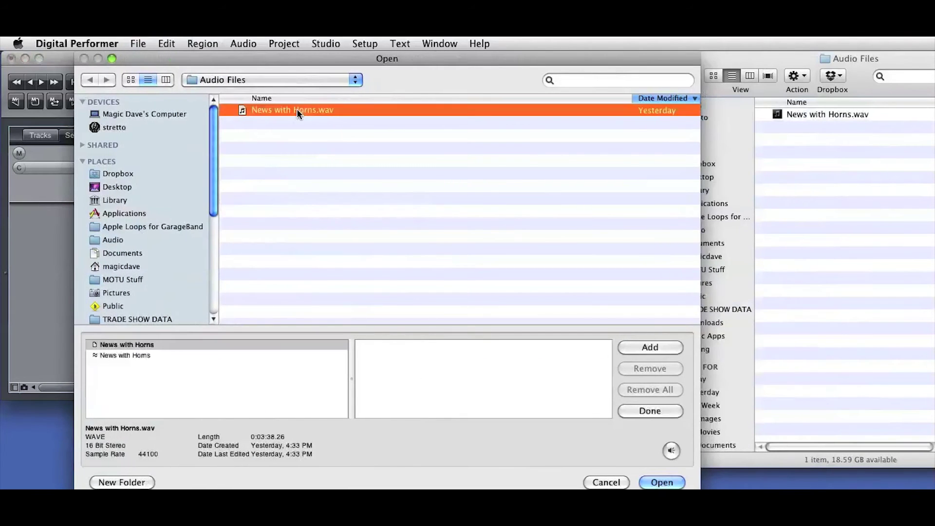
pyautogui.click(147, 356)
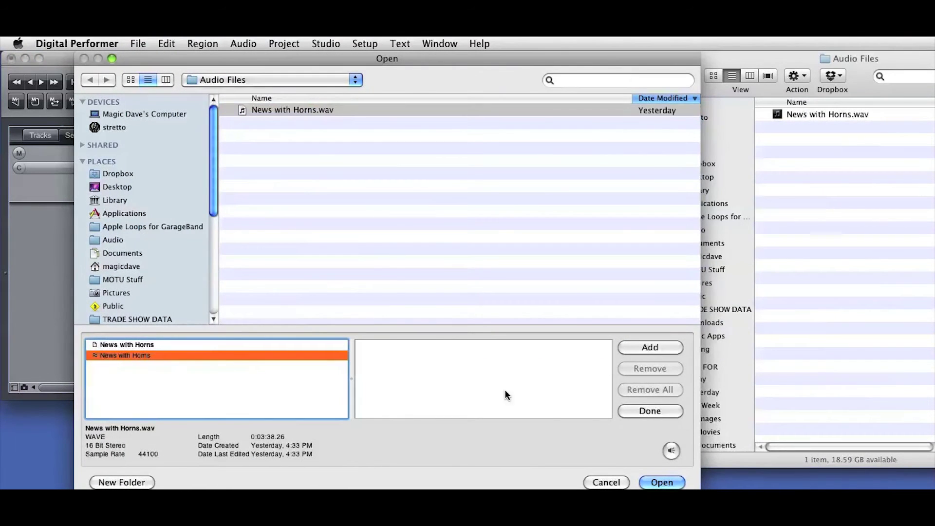
pyautogui.click(672, 450)
pyautogui.click(668, 482)
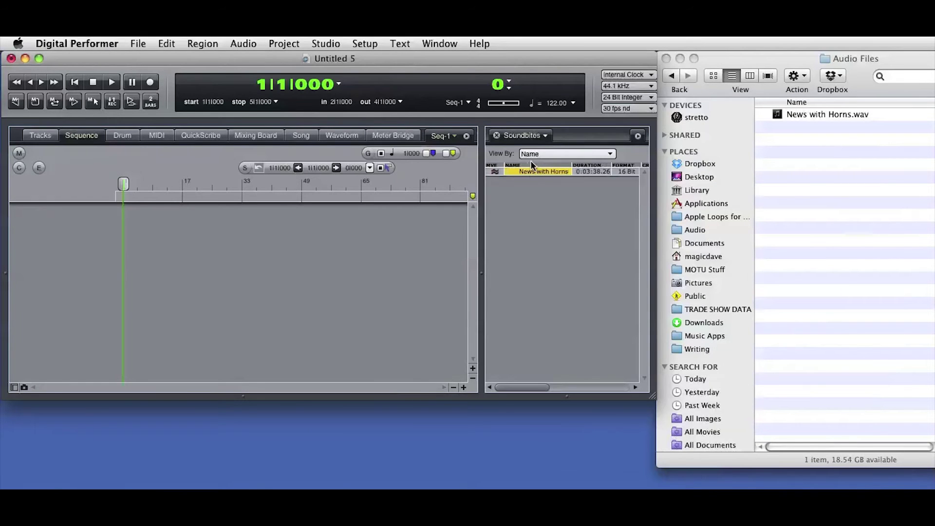
# Step: Remove News with Horns from Soundbites, re-add it from Finder, and place it on a new track
pyautogui.click(639, 137)
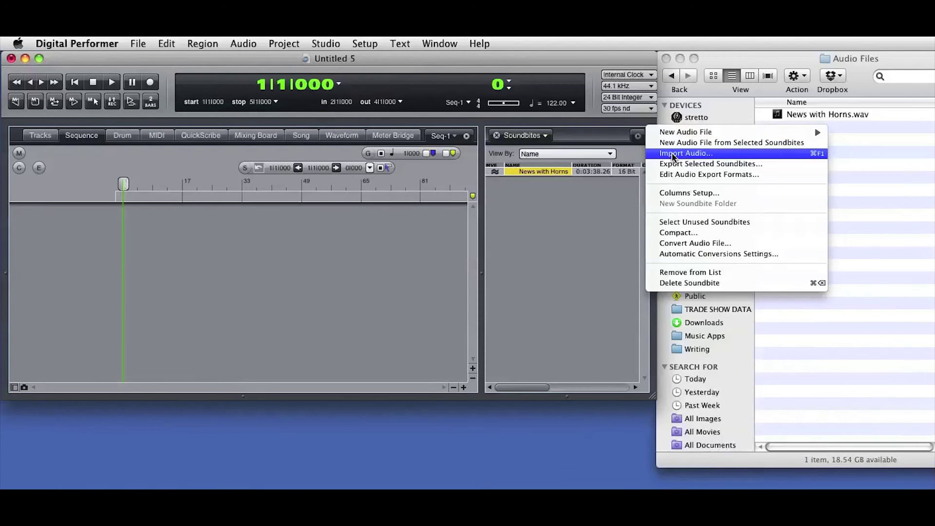
pyautogui.click(692, 273)
pyautogui.click(842, 182)
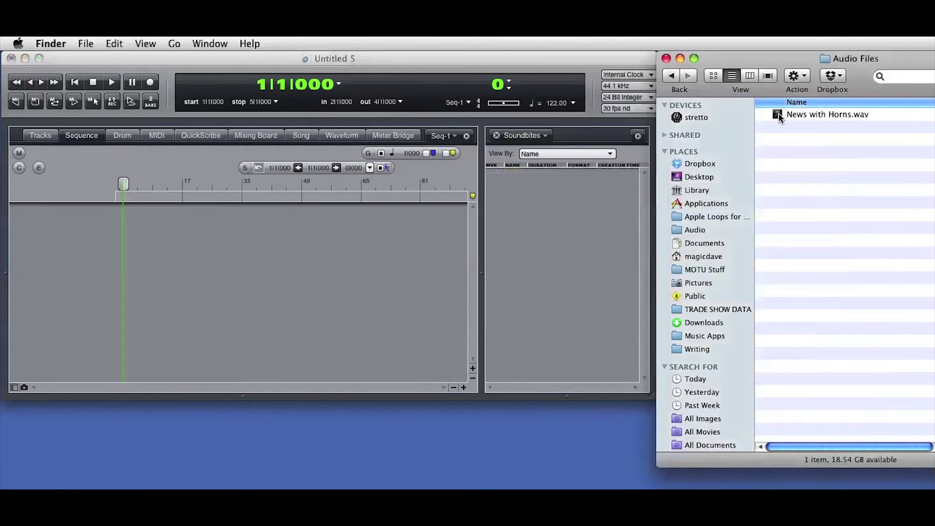
pyautogui.moveTo(779, 112); pyautogui.dragTo(603, 241)
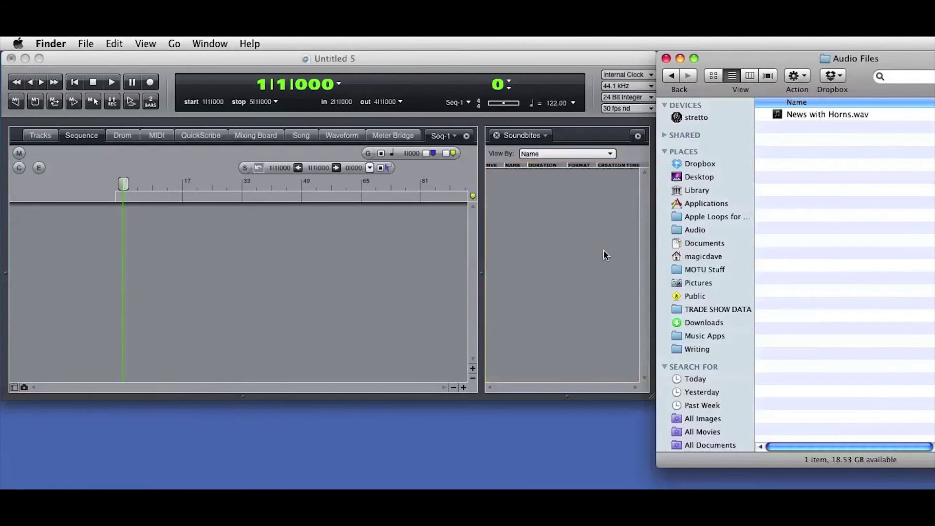
pyautogui.moveTo(515, 171); pyautogui.dragTo(268, 285)
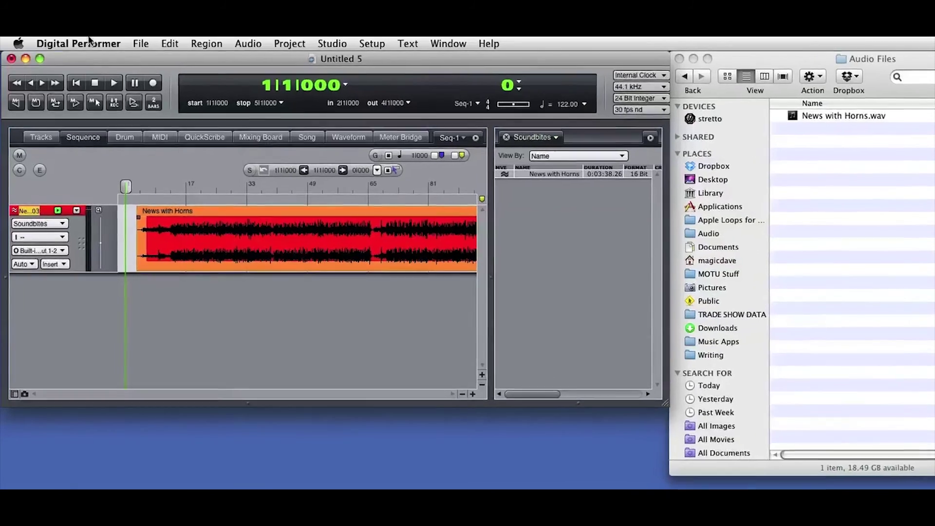
# Step: In Preferences, review Background Processing and Automatic Conversions, then show the Audio Files settings
pyautogui.click(78, 43)
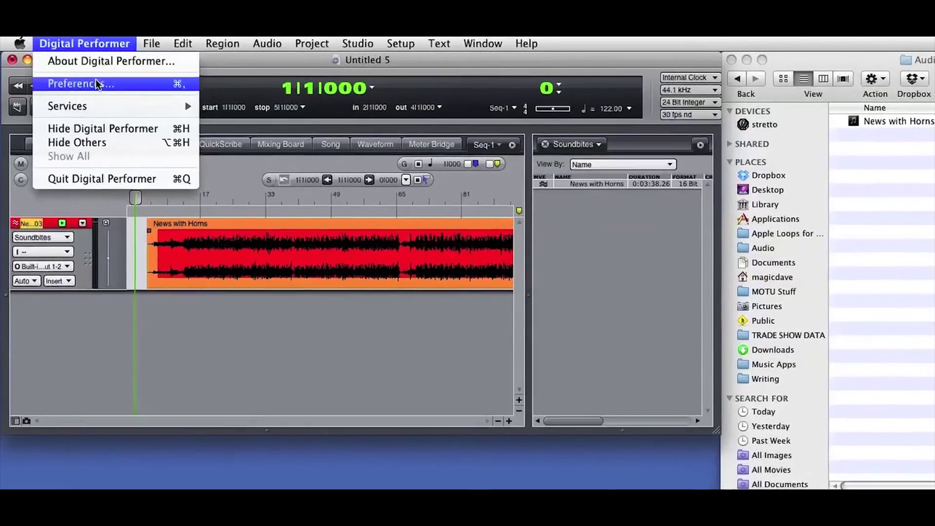
pyautogui.click(95, 84)
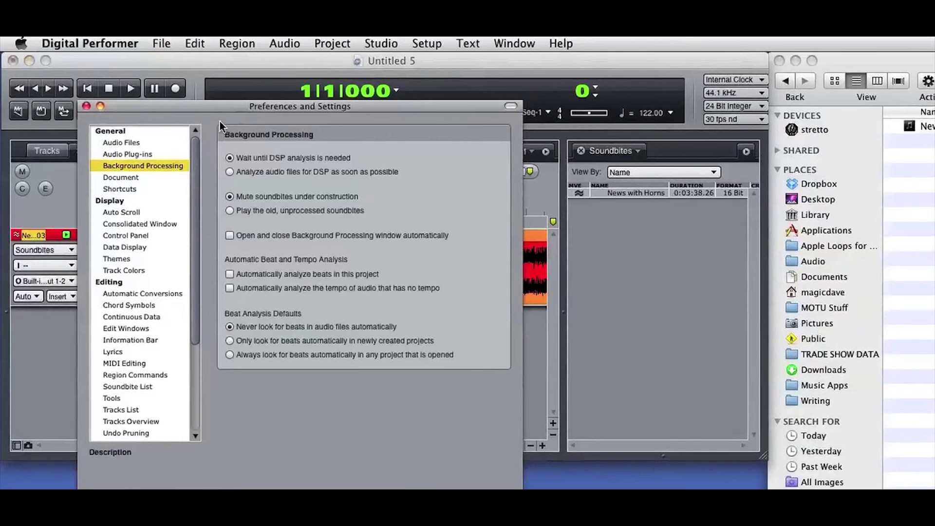
pyautogui.moveTo(258, 277)
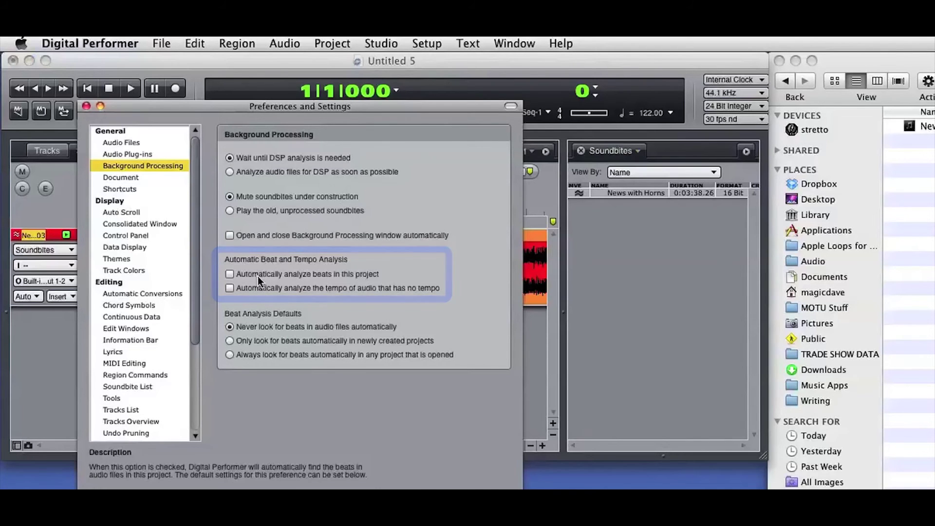
pyautogui.click(169, 293)
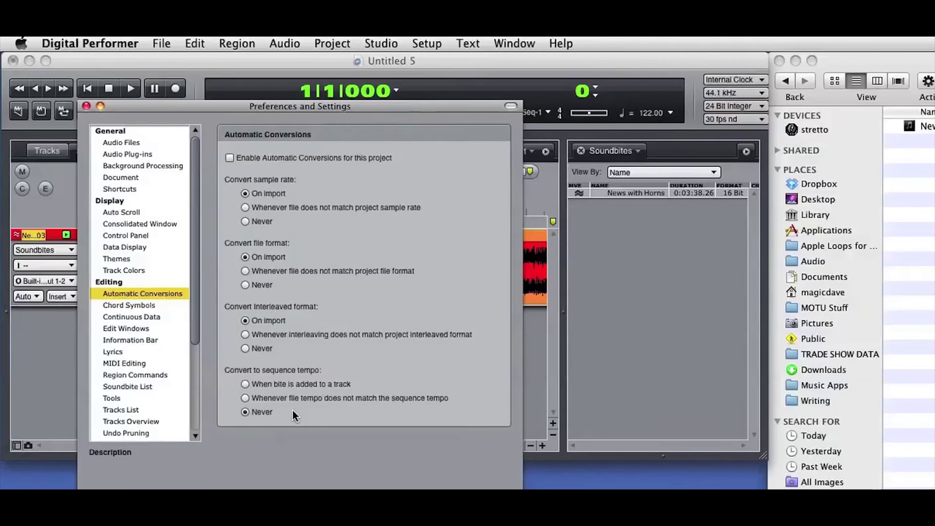
pyautogui.click(130, 142)
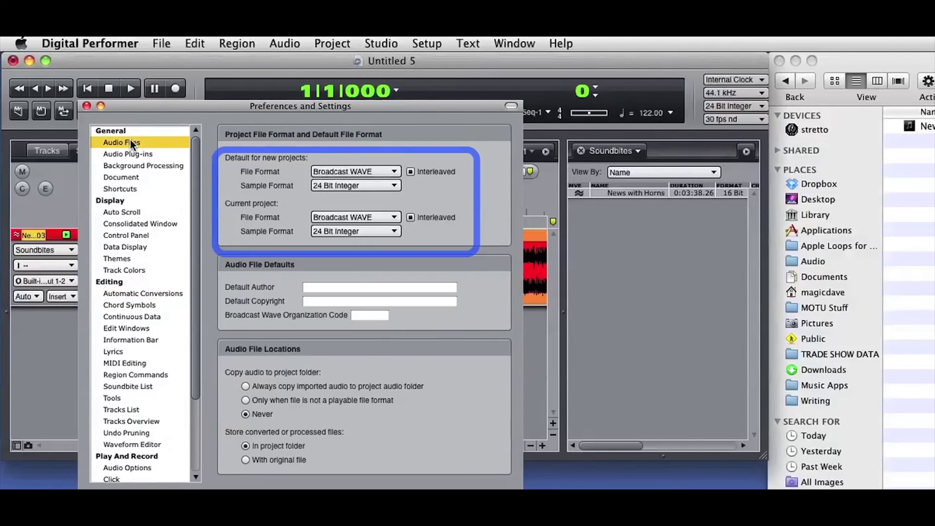